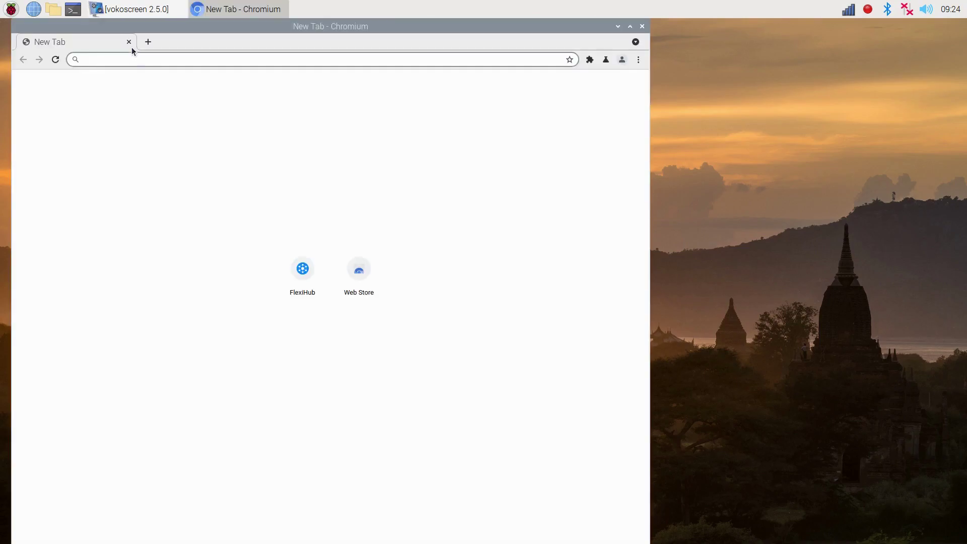
Download and keep the FlexiHub Raspberry Pi Buster DEB package from flexihub.com, then close Chromium
type("flexi")
key("Return")
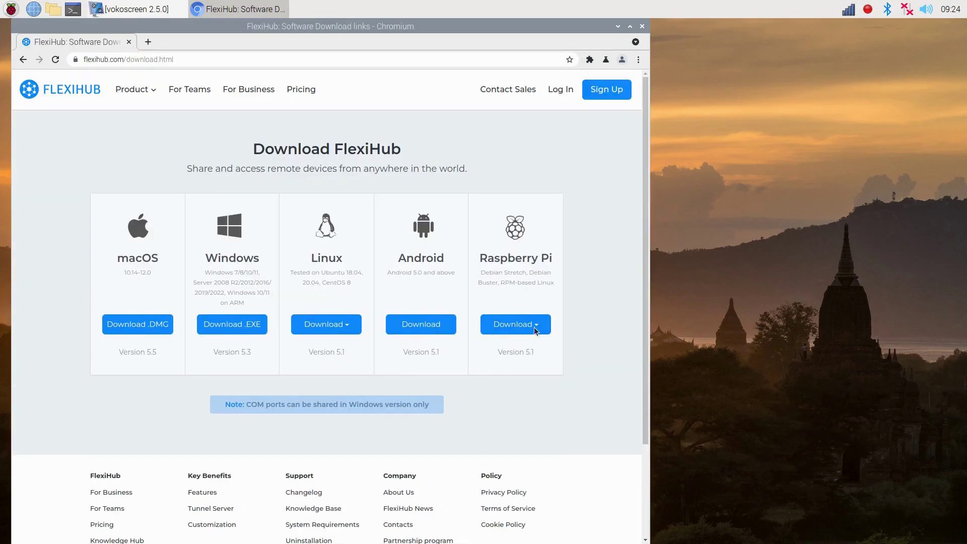
left_click(534, 327)
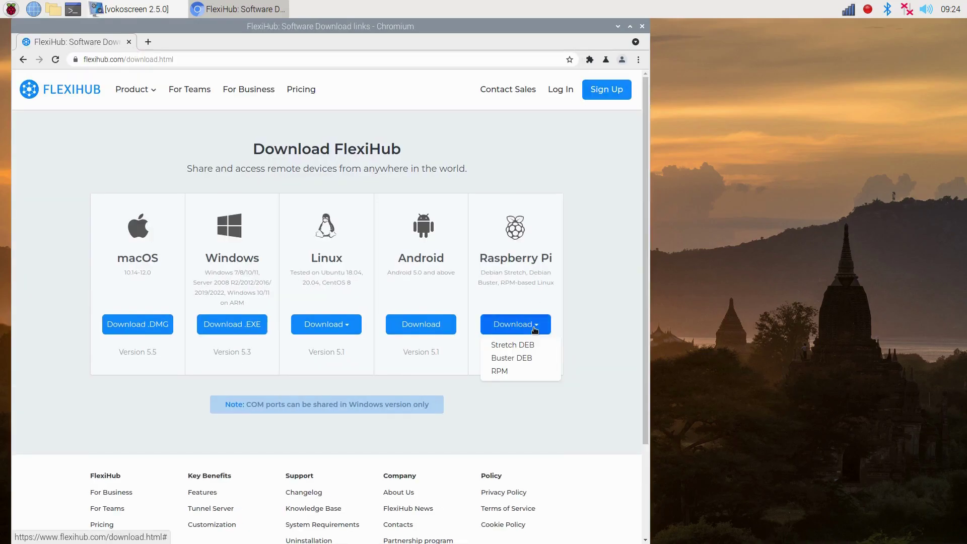
left_click(517, 358)
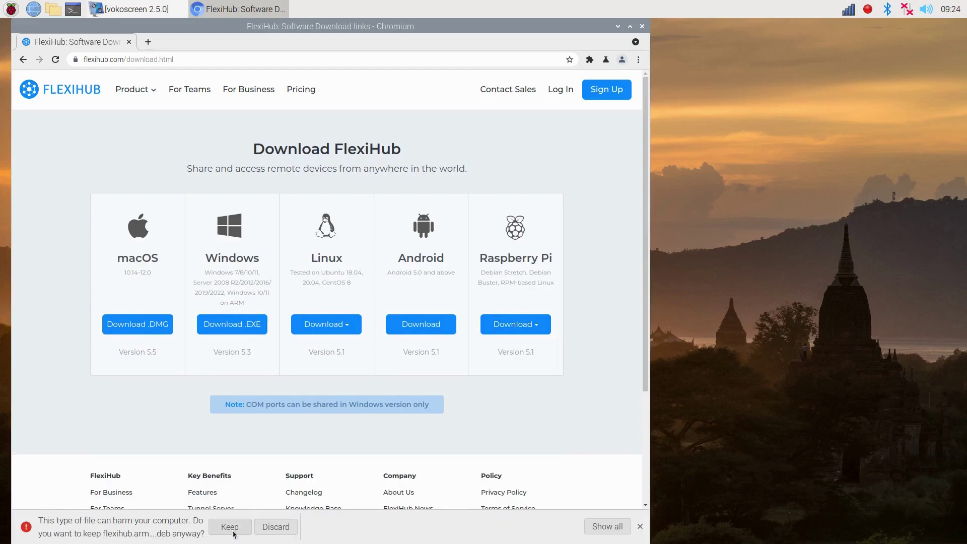
left_click(230, 528)
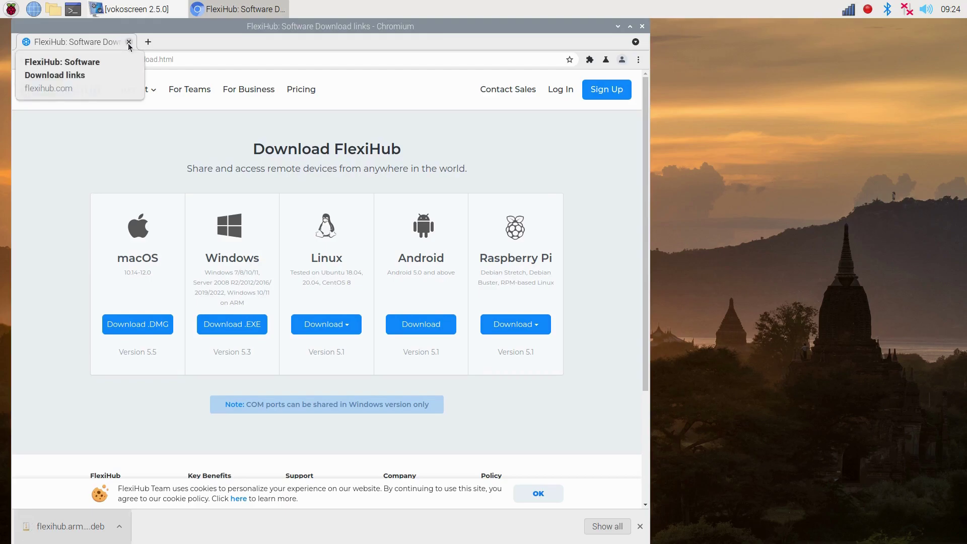
left_click(129, 42)
In a new terminal, move into Downloads and refresh package lists with sudo apt-get update
key("ctrl+alt+t")
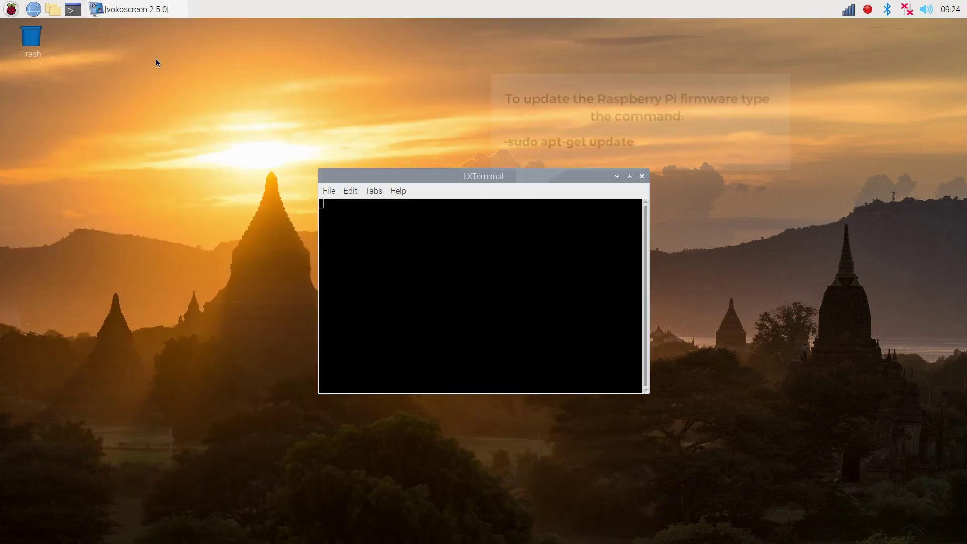
type("cd Dow")
key("Tab")
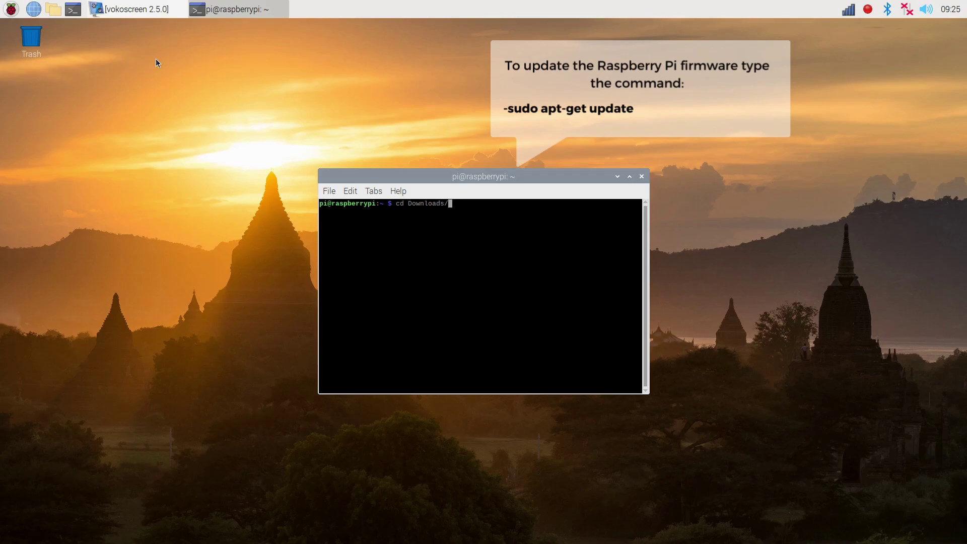
key("Return")
type("sudo apt-get update")
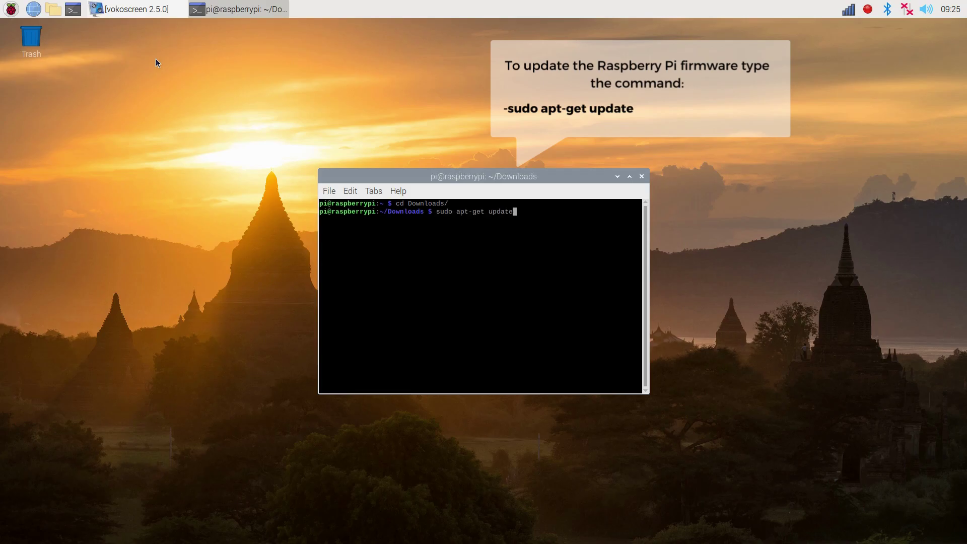
key("Return")
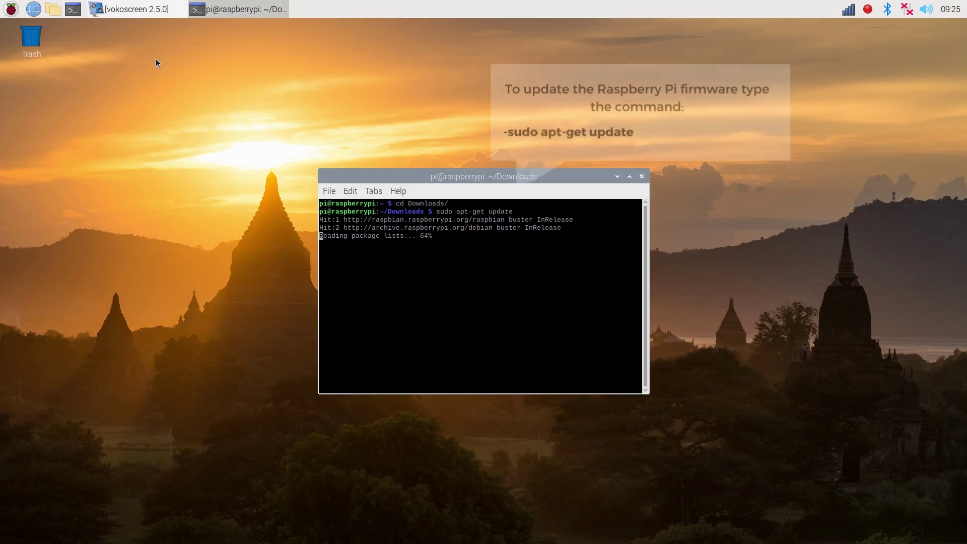
Install flexihub.armhf.buster.deb with dpkg -i, then resolve missing dependencies via sudo apt-get install -f
type("sud")
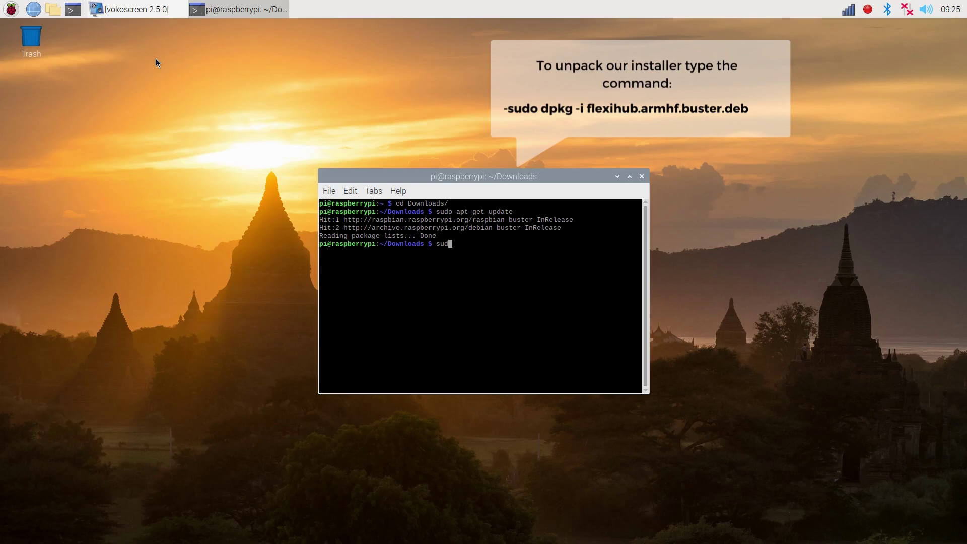
type("o dpkg -i fl")
key("Tab")
key("Return")
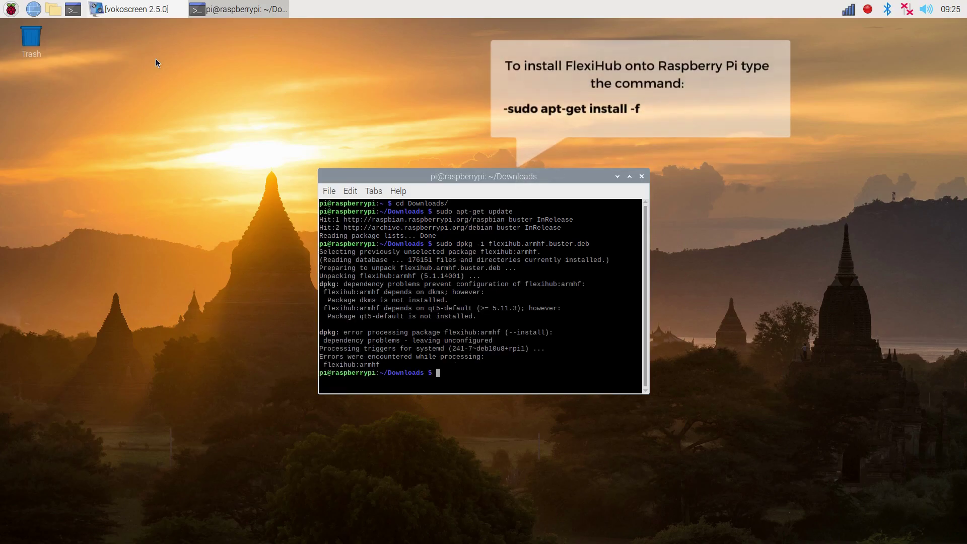
type("sudo ap")
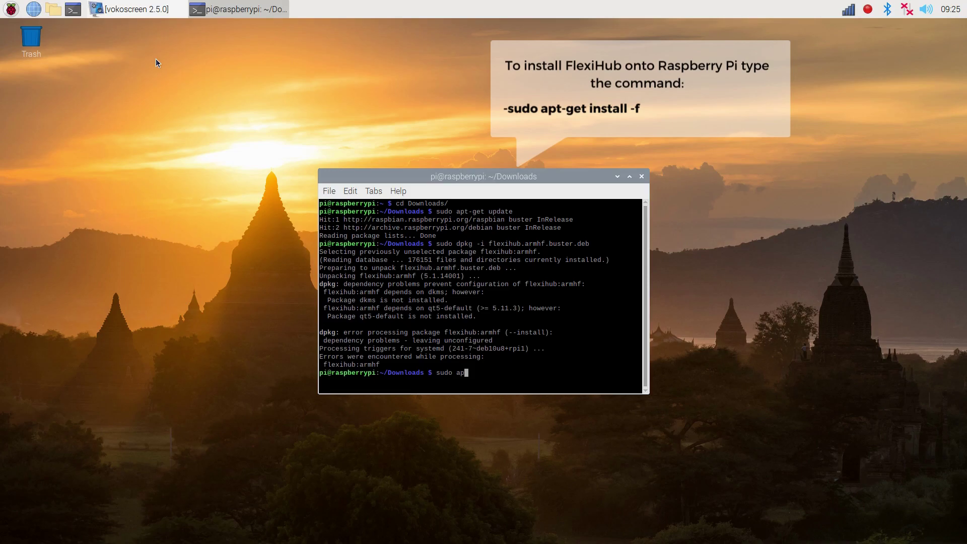
type("t-get install -f")
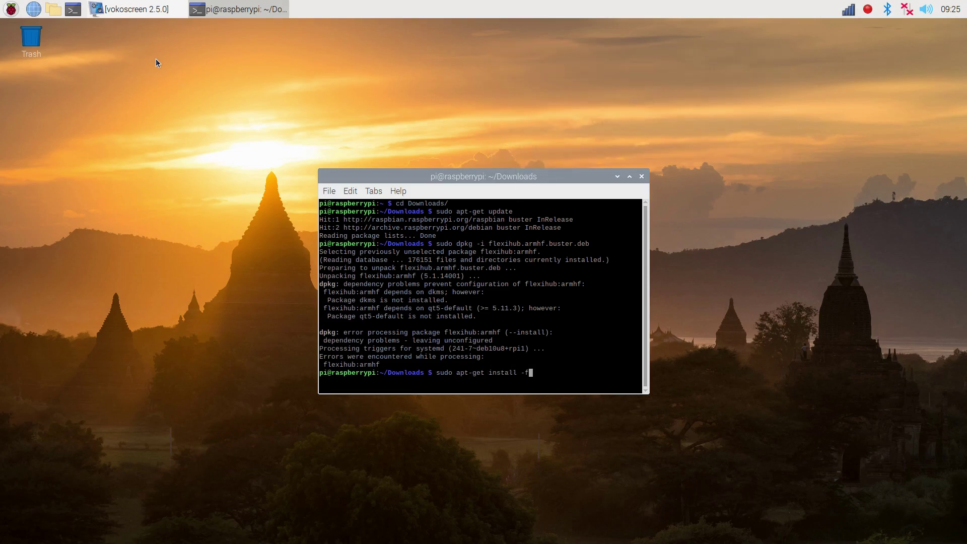
key("Return")
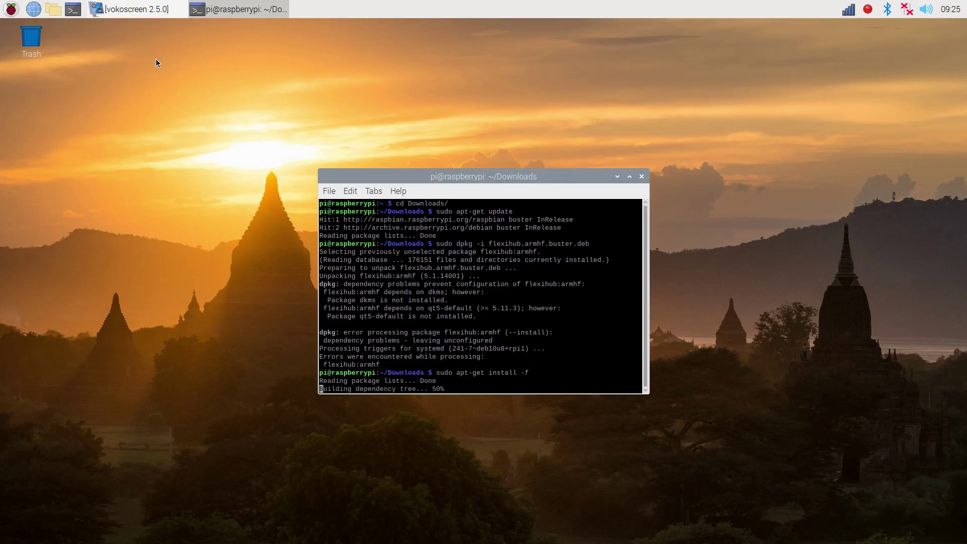
type("y")
key("Return")
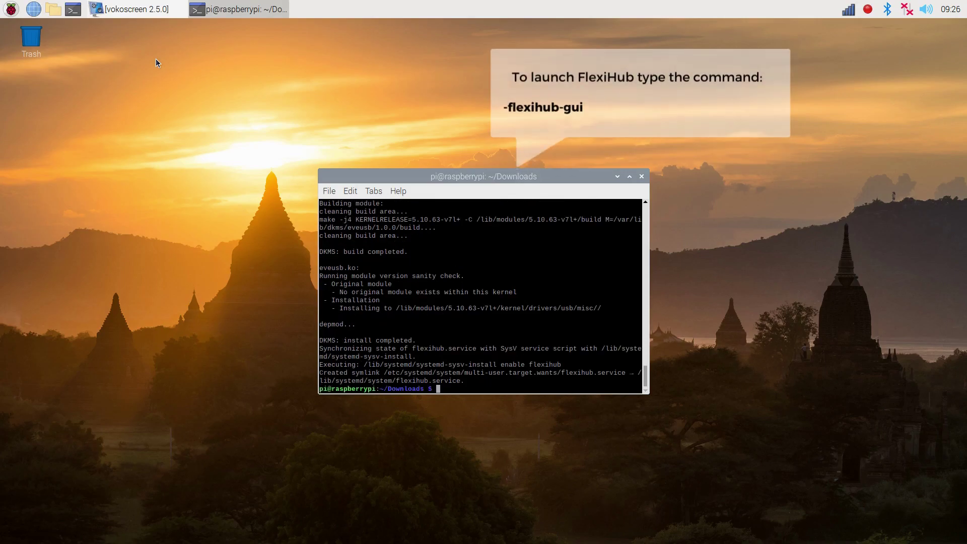
Launch FlexiHub with flexihub-gui and accept the terms of use
type("flexihub-gui")
key("Return")
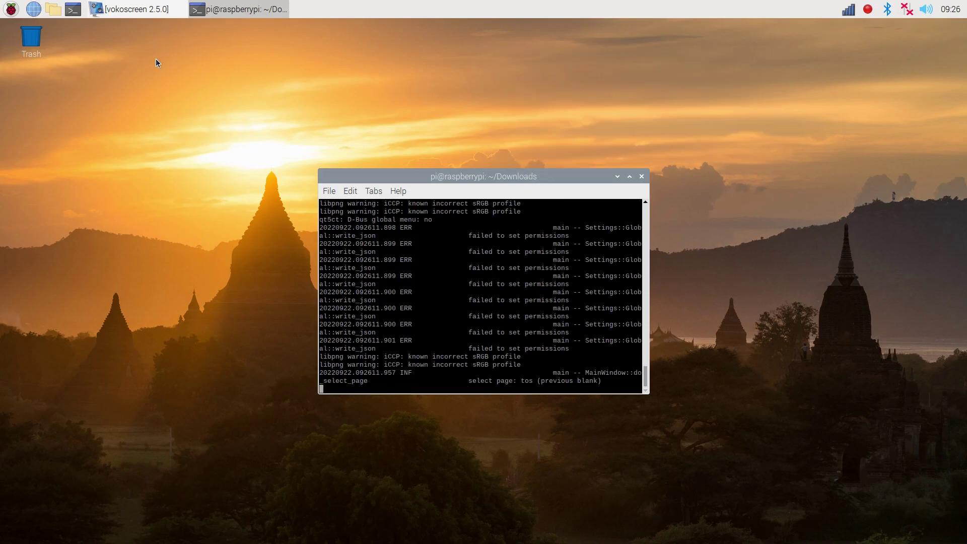
left_click(722, 411)
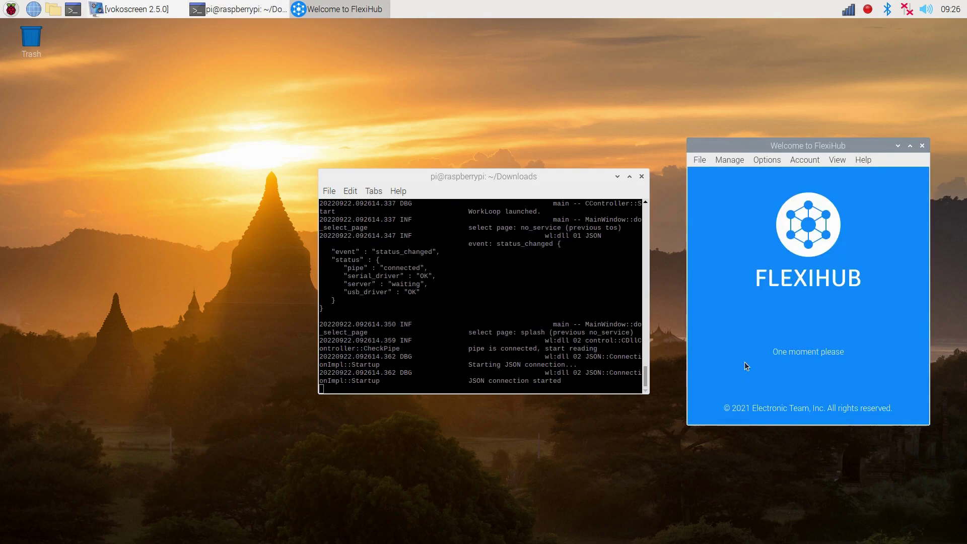
Sign in with the account e-mail and password, then dismiss the removable medium prompt
left_click(760, 303)
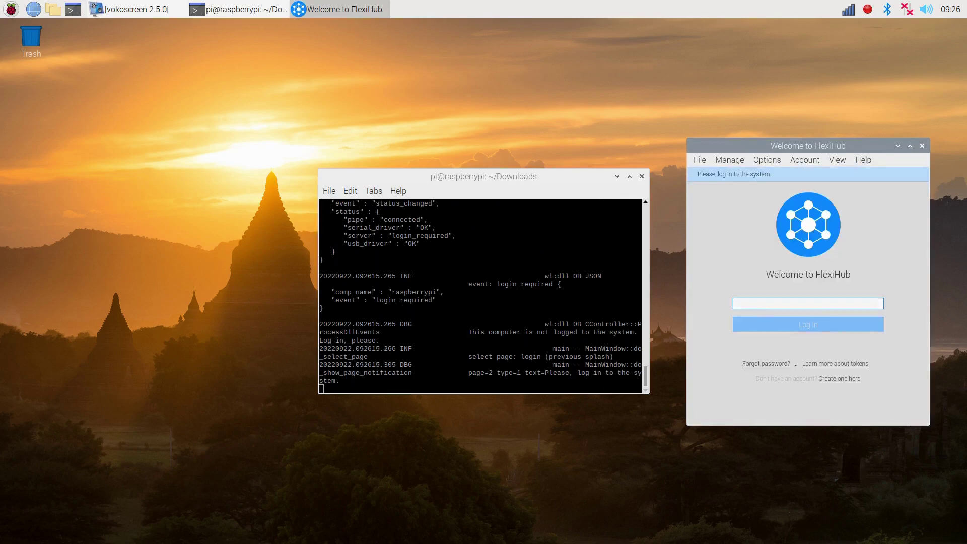
key("ctrl+v")
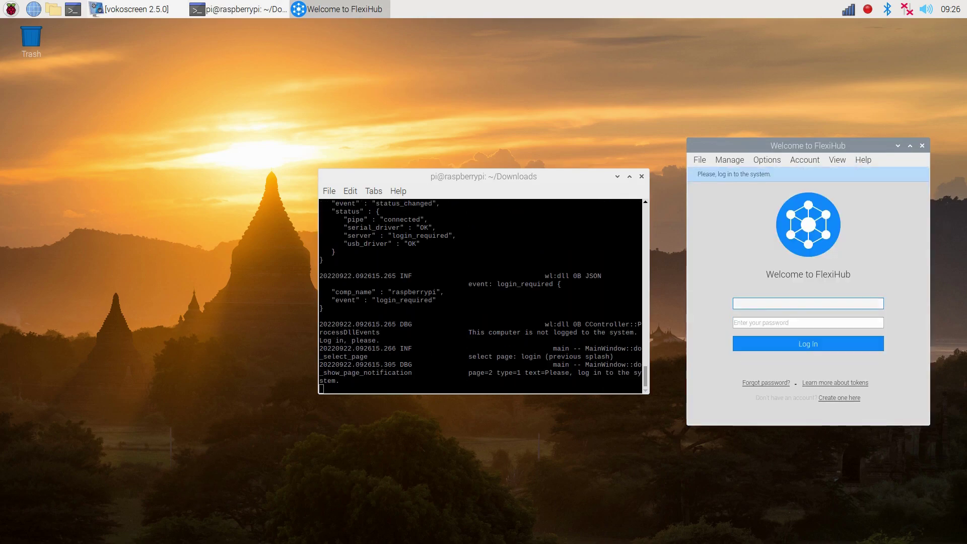
key("Tab")
type("password123")
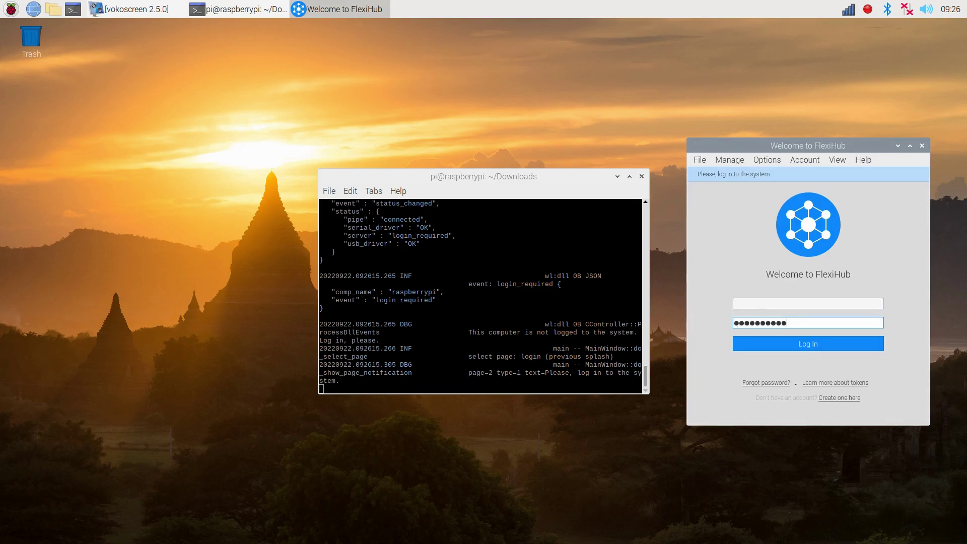
key("Return")
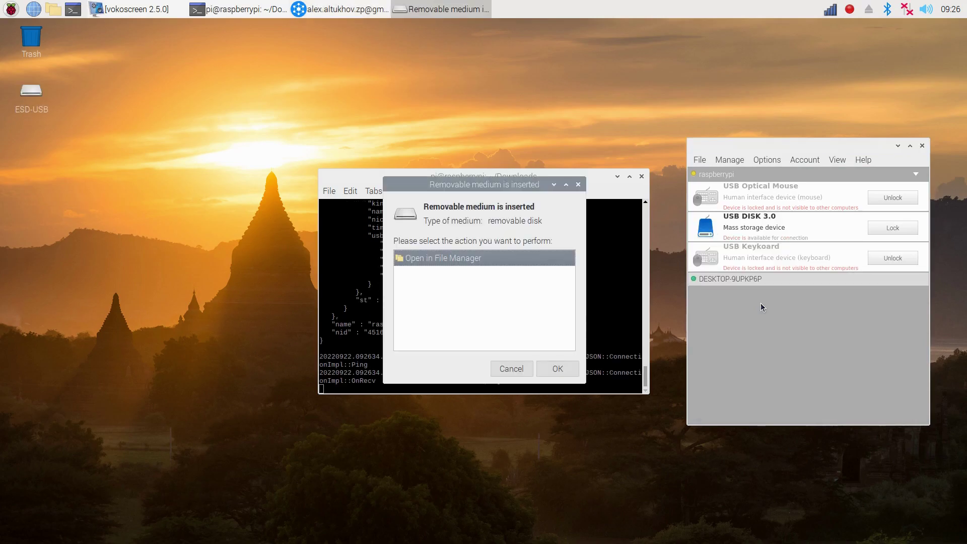
left_click(502, 372)
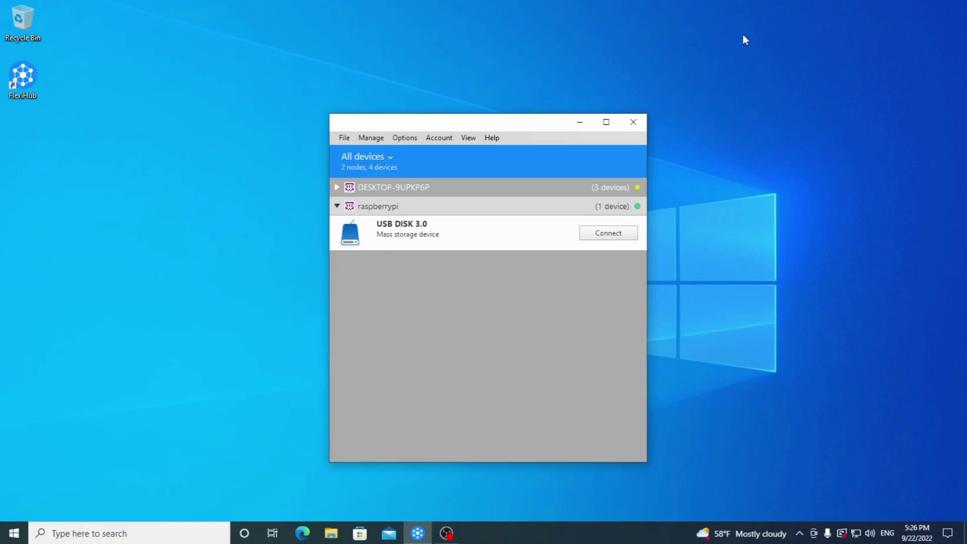
Connect the Windows client to the USB DISK 3.0 drive under the raspberrypi node
left_click(620, 233)
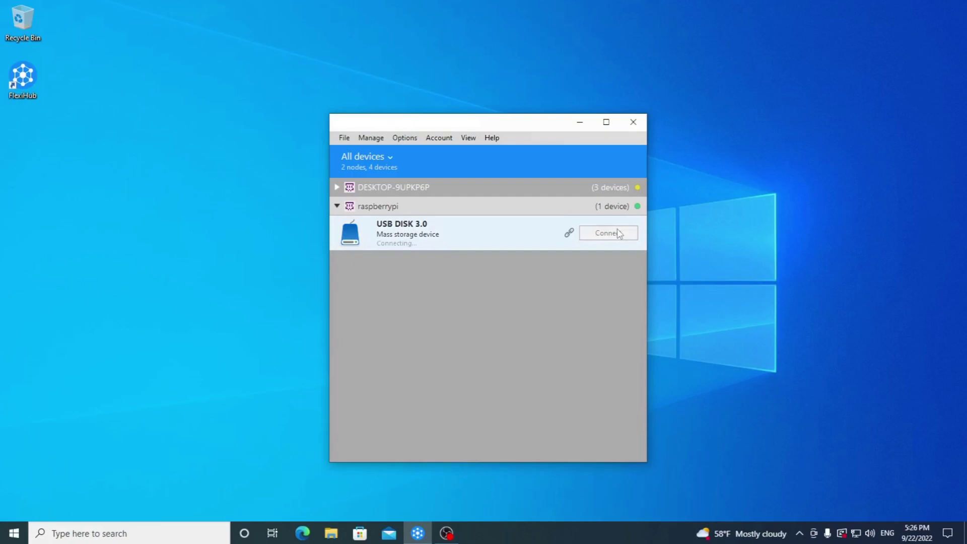